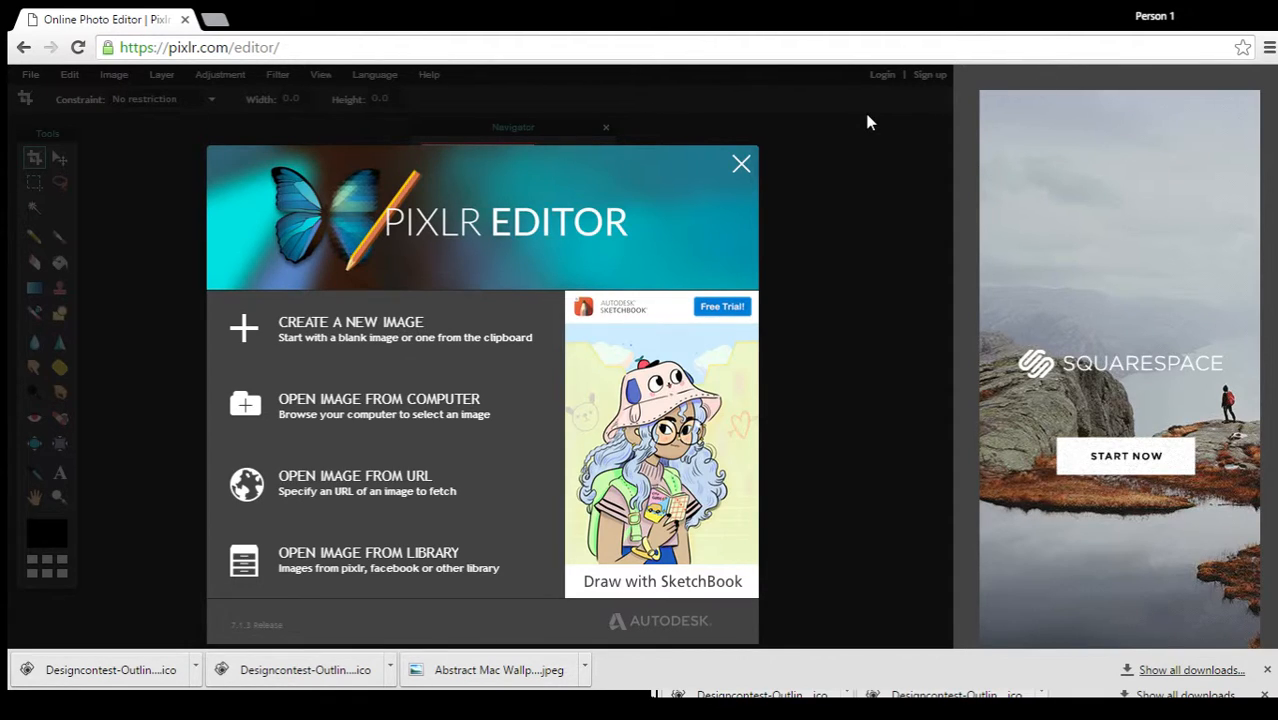
# Step: Create a new blank transparent image 1280 pixels wide and 720 pixels high
pyautogui.click(490, 337)
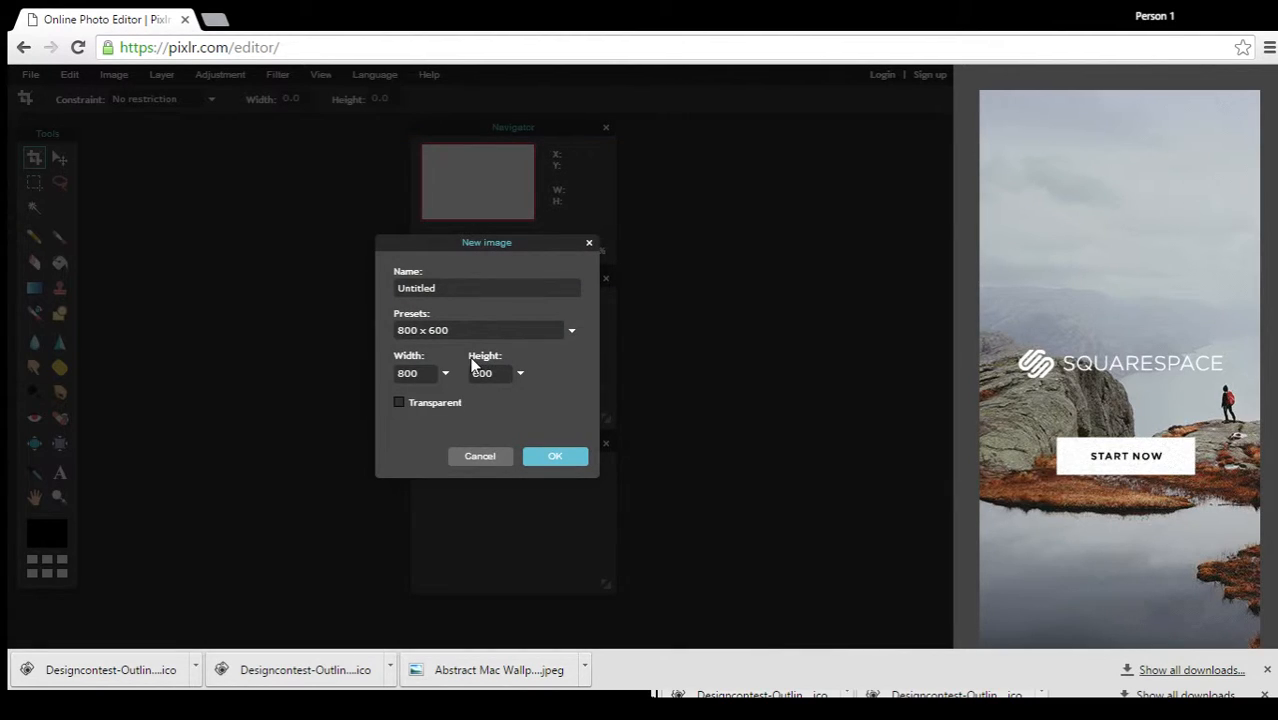
pyautogui.click(414, 372)
pyautogui.press('BackSpace')
pyautogui.write('1280')
pyautogui.click(496, 372)
pyautogui.press('BackSpace')
pyautogui.write('720')
pyautogui.click(555, 456)
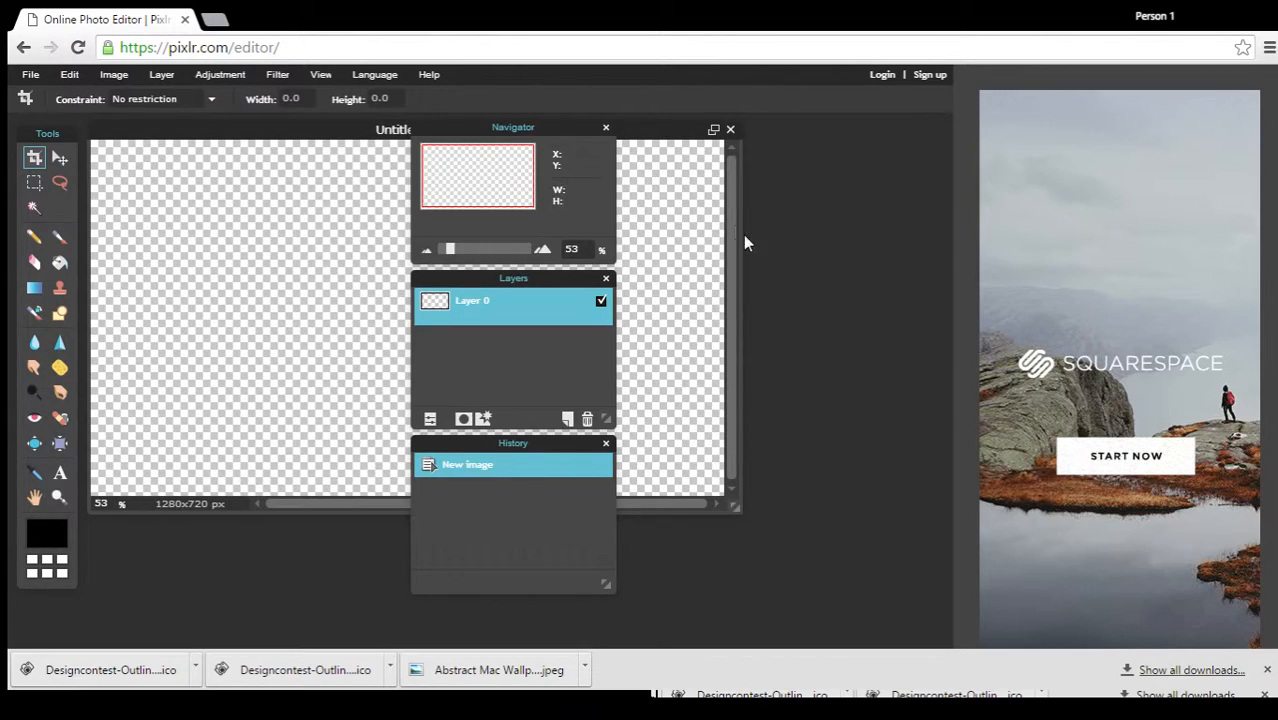
# Step: Close the Navigator and History palettes and move the Layers palette beside the canvas
pyautogui.click(606, 127)
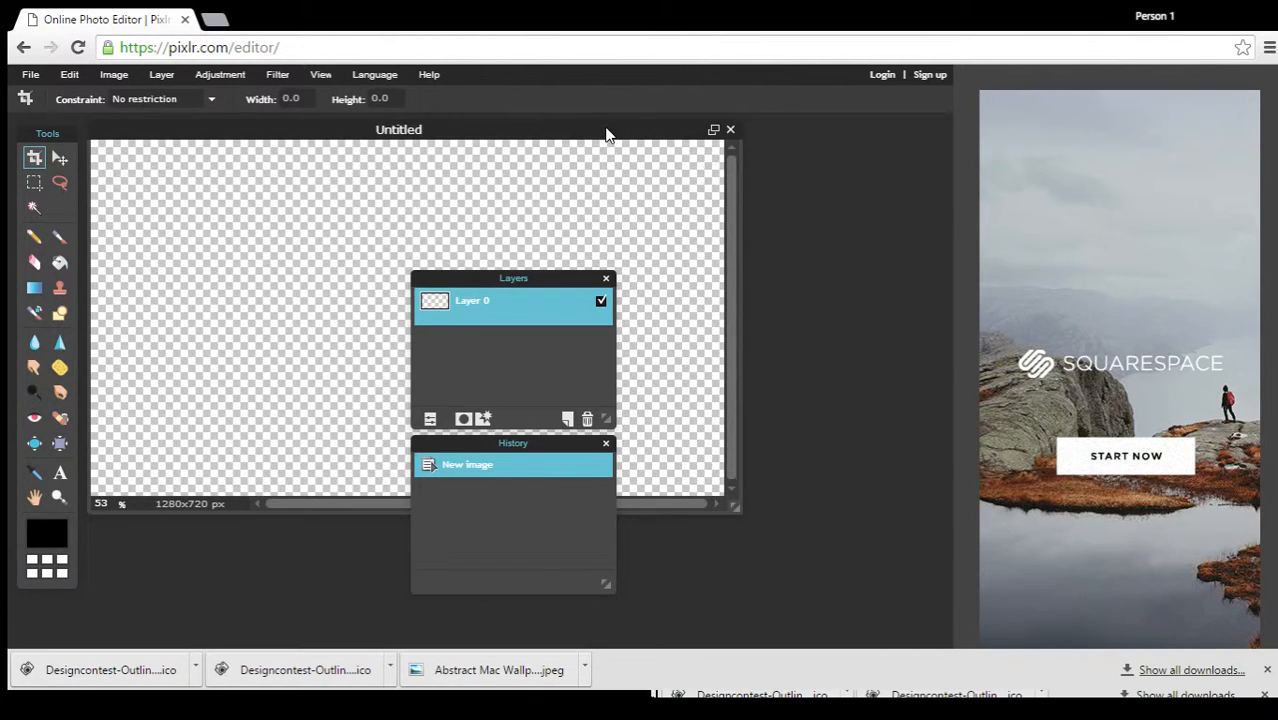
pyautogui.moveTo(560, 278); pyautogui.dragTo(1007, 286)
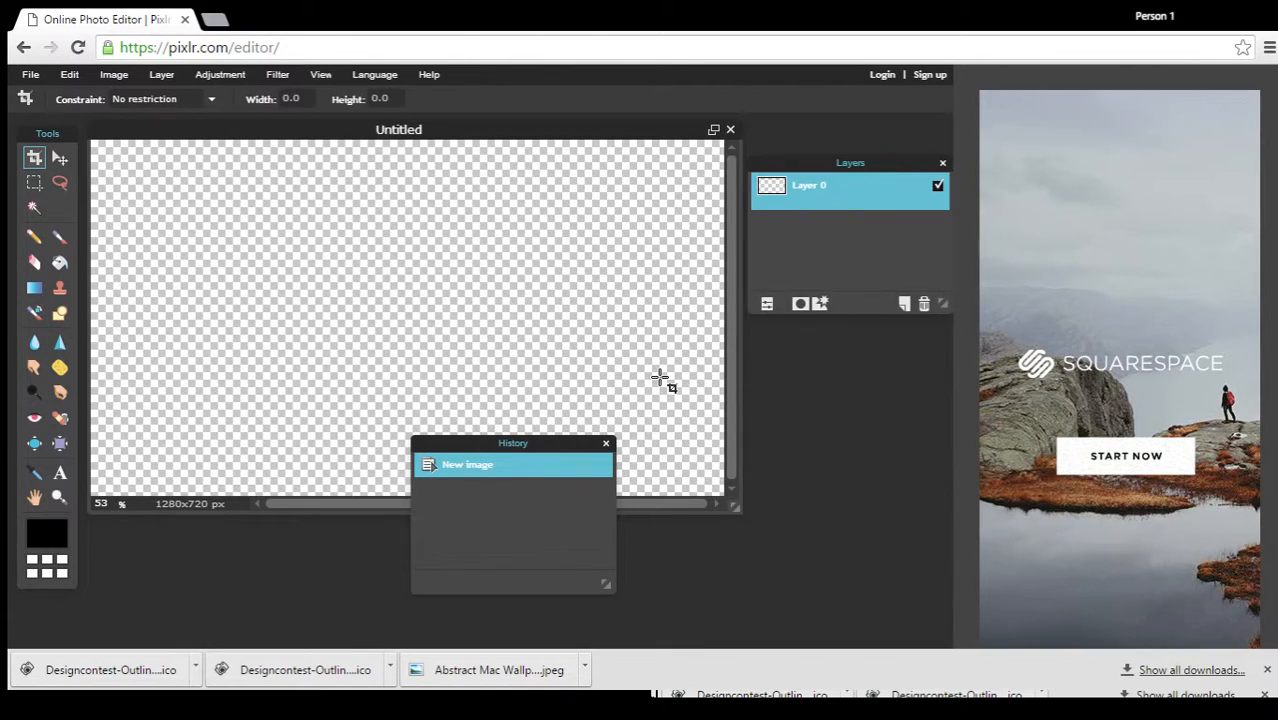
pyautogui.click(606, 443)
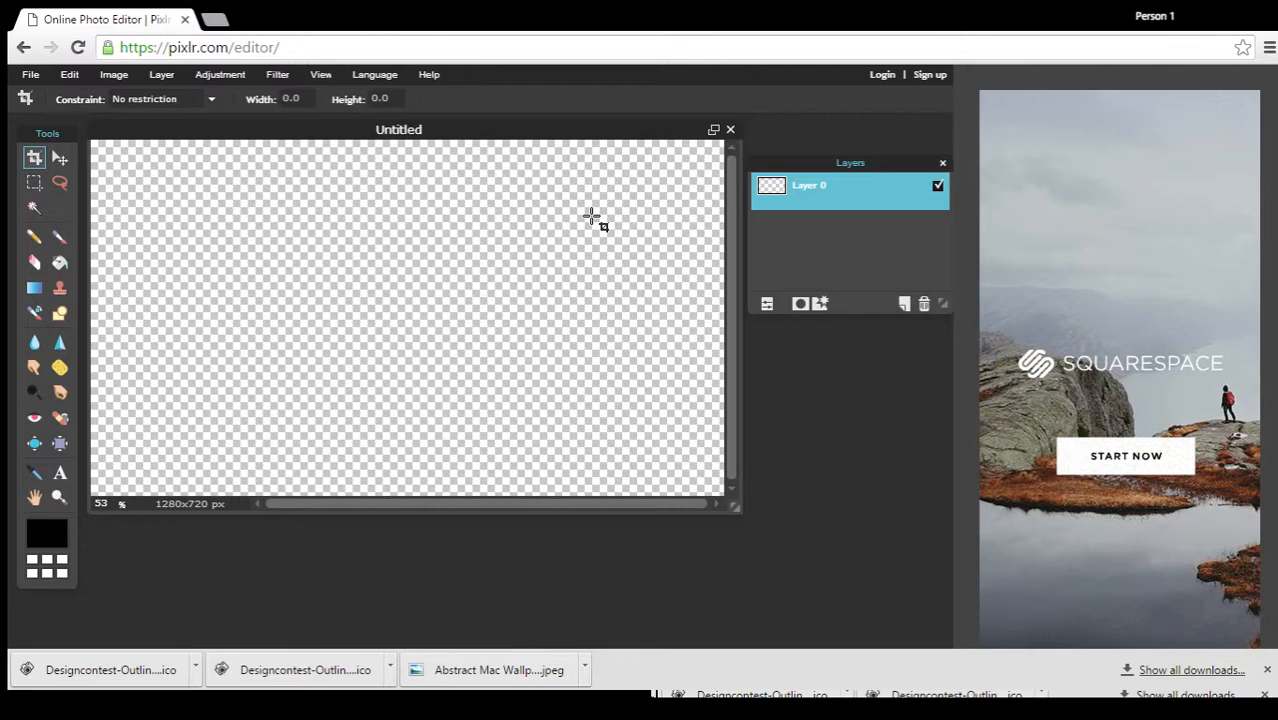
# Step: Bring the downloaded Abstract Mac Wallpaper JPEG into the blank canvas as the background
pyautogui.click(30, 75)
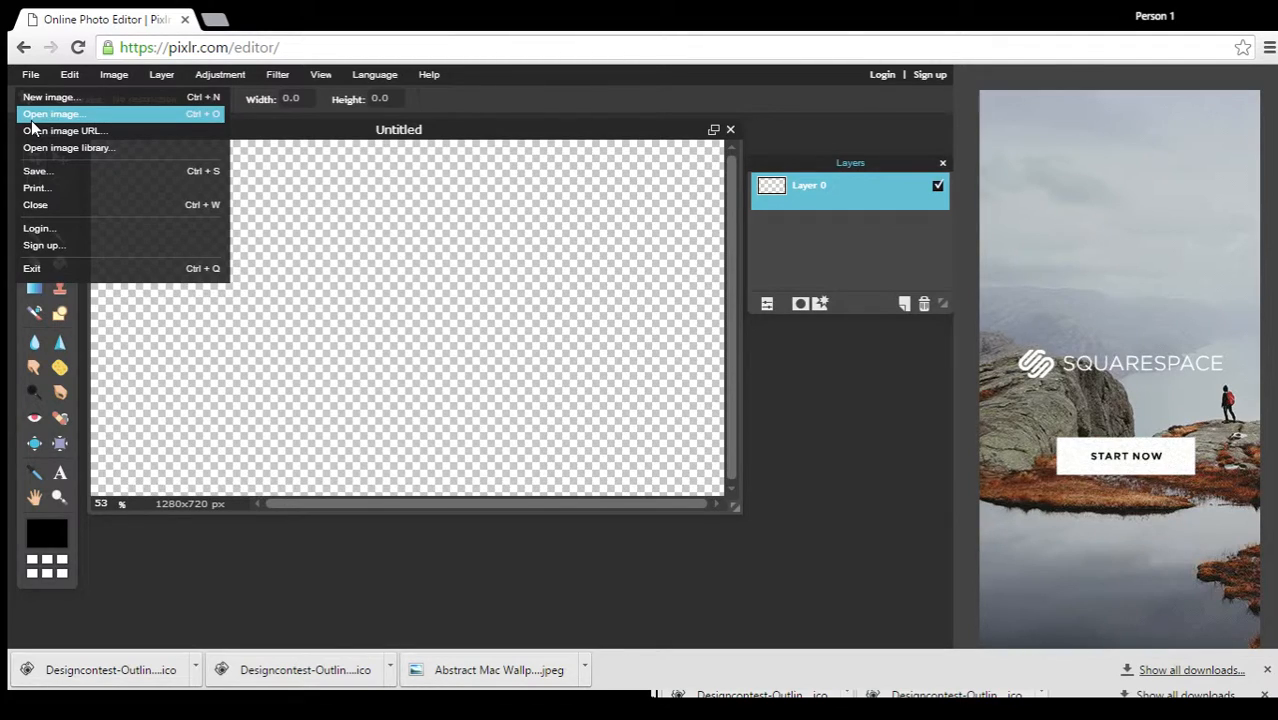
pyautogui.click(33, 115)
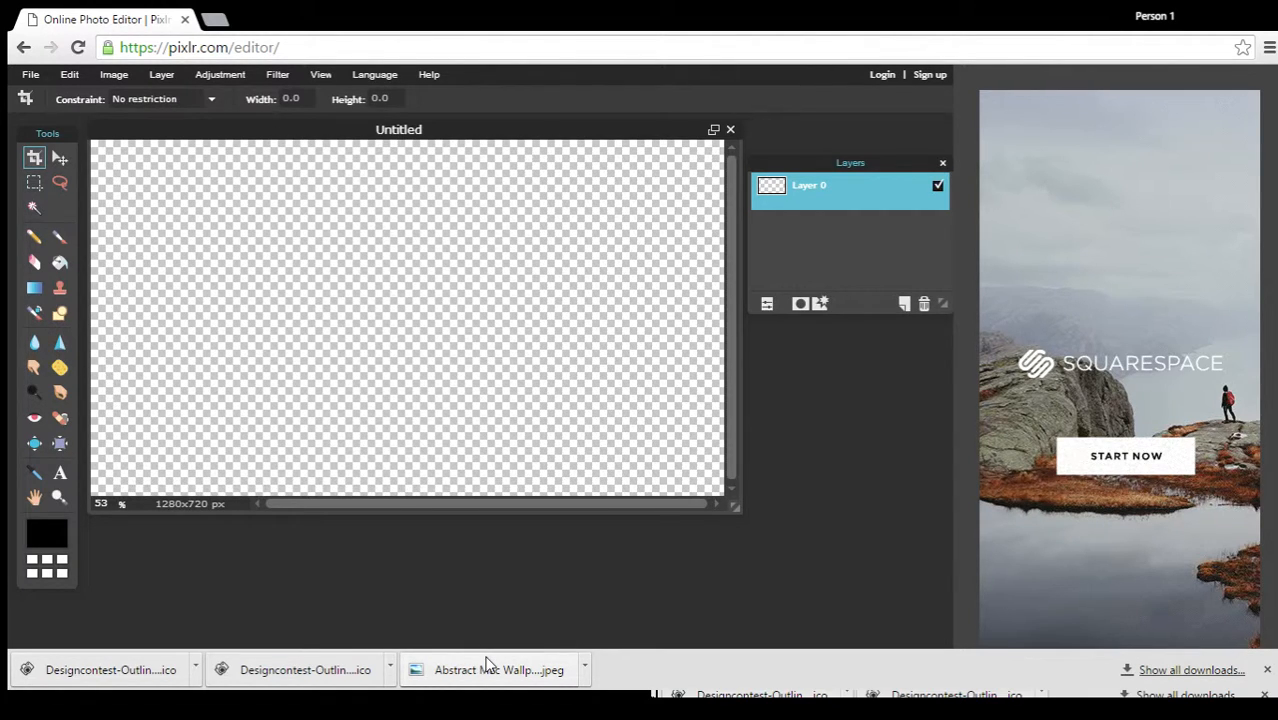
pyautogui.moveTo(489, 664); pyautogui.dragTo(358, 237)
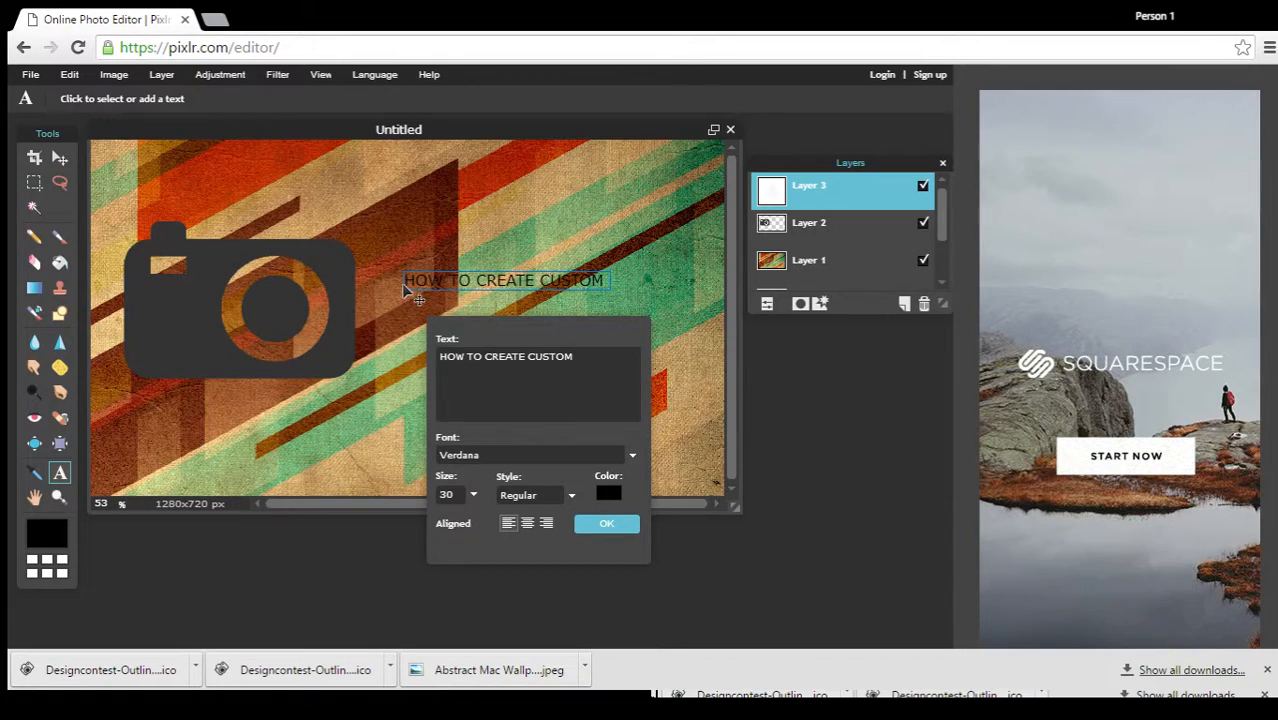
# Step: Add the lines "YOUTUBE THUMBNAILS" and "[EXPLAINED BETTER]" below "HOW TO CREATE CUSTOM" in the title text
pyautogui.press('Return')
pyautogui.write('YOUTUBE THUMBNAILS')
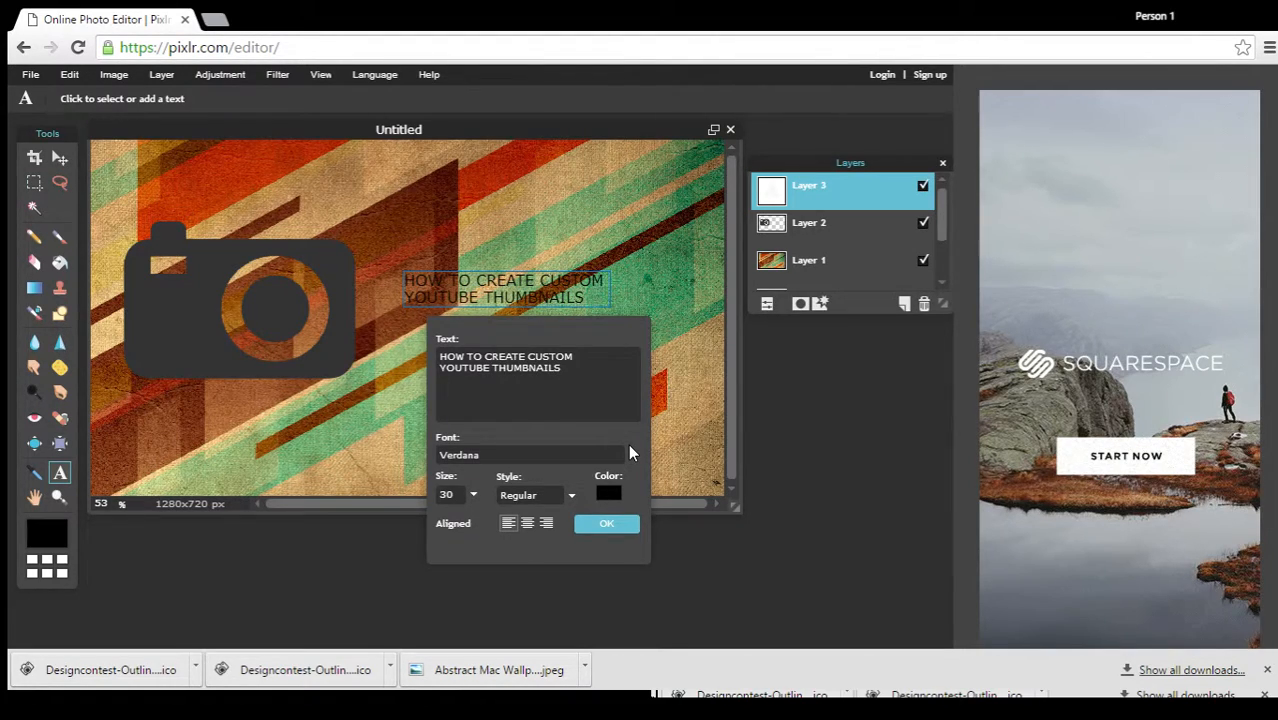
pyautogui.press('Return')
pyautogui.write('[EXPLAINED BE')
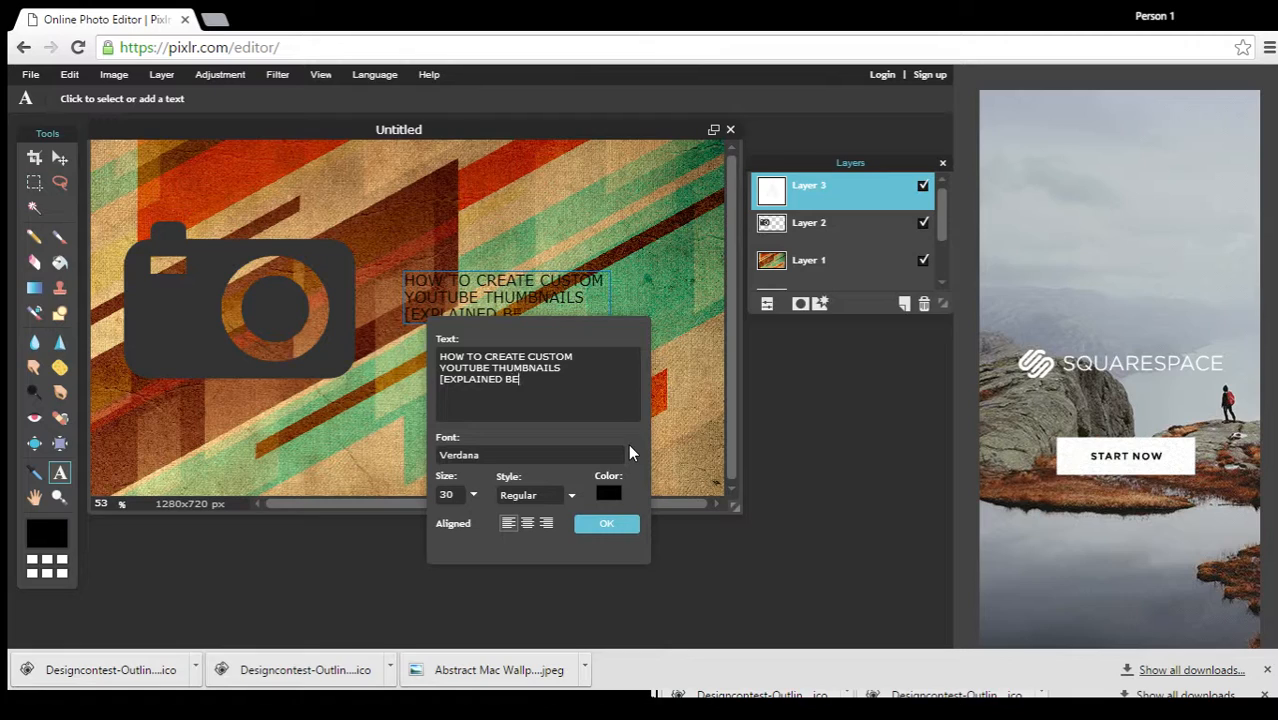
pyautogui.write('TTER]')
# Step: Set the title text's font to Kalinga
pyautogui.click(530, 455)
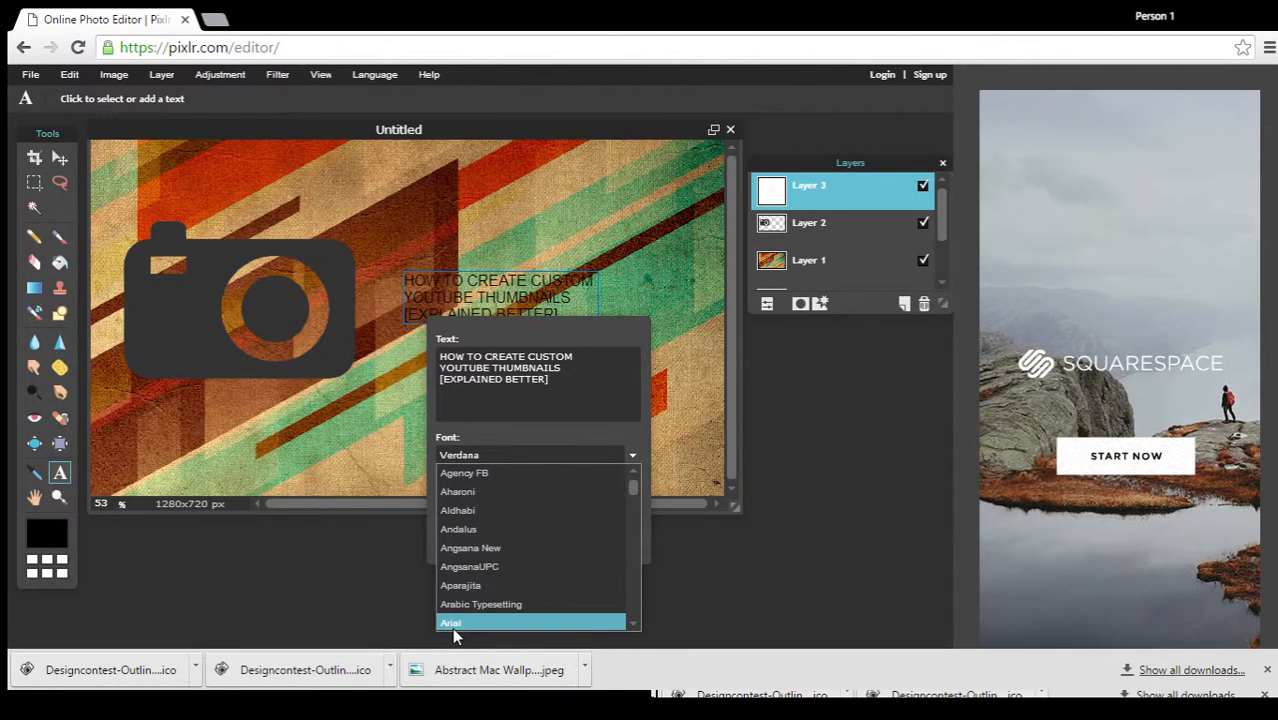
pyautogui.scroll(-10, 452, 627)
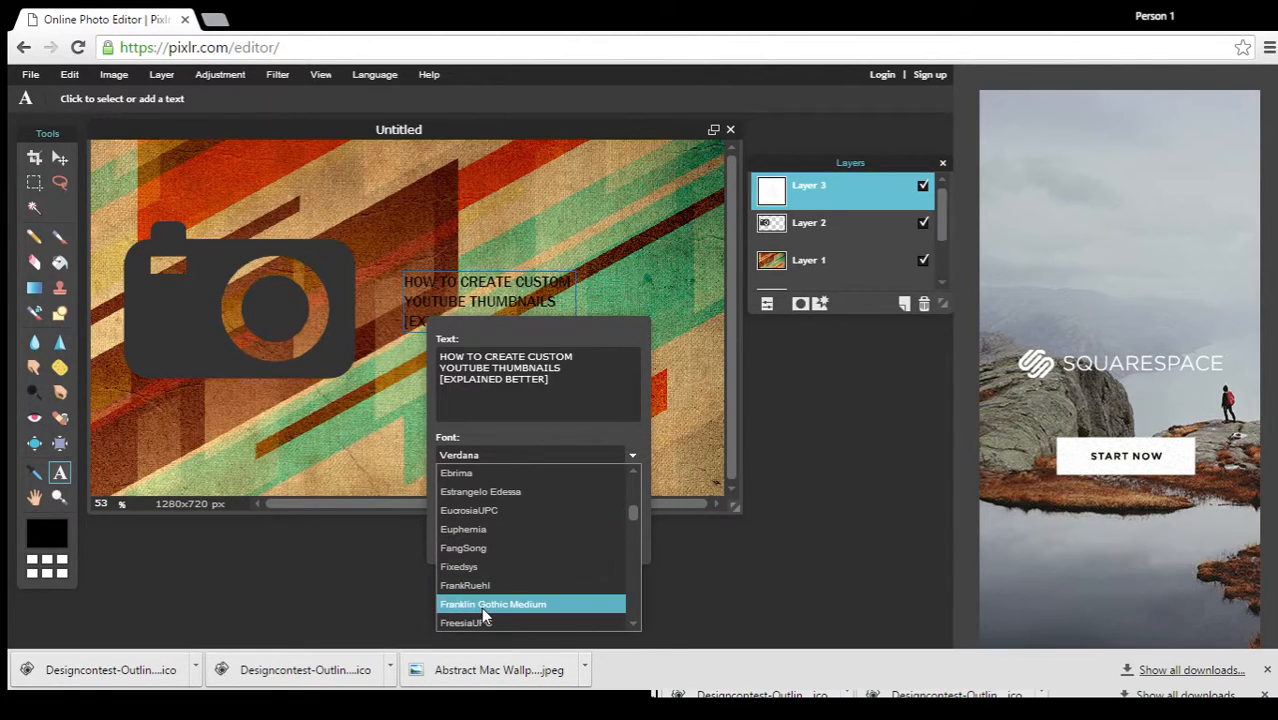
pyautogui.scroll(-7, 540, 530)
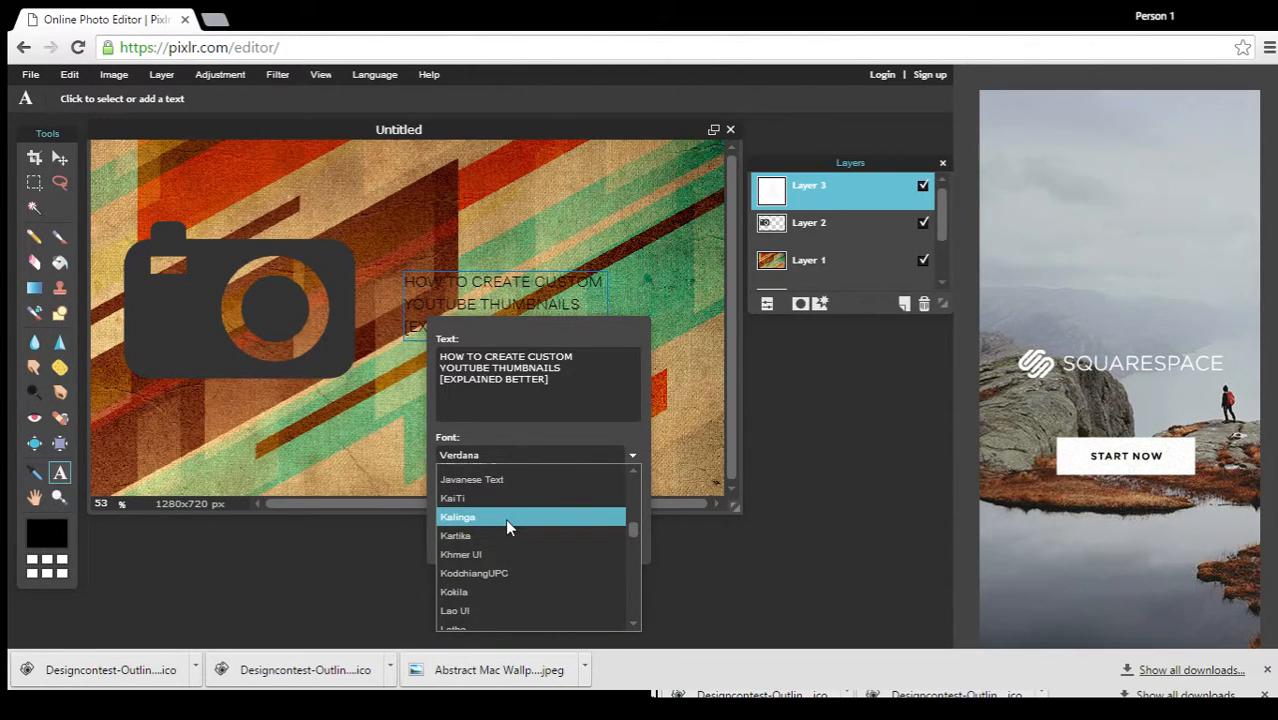
pyautogui.click(506, 518)
# Step: Try size 80 for the title text and settle on size 60
pyautogui.doubleClick(452, 494)
pyautogui.press('BackSpace')
pyautogui.write('80')
pyautogui.press('BackSpace')
pyautogui.press('BackSpace')
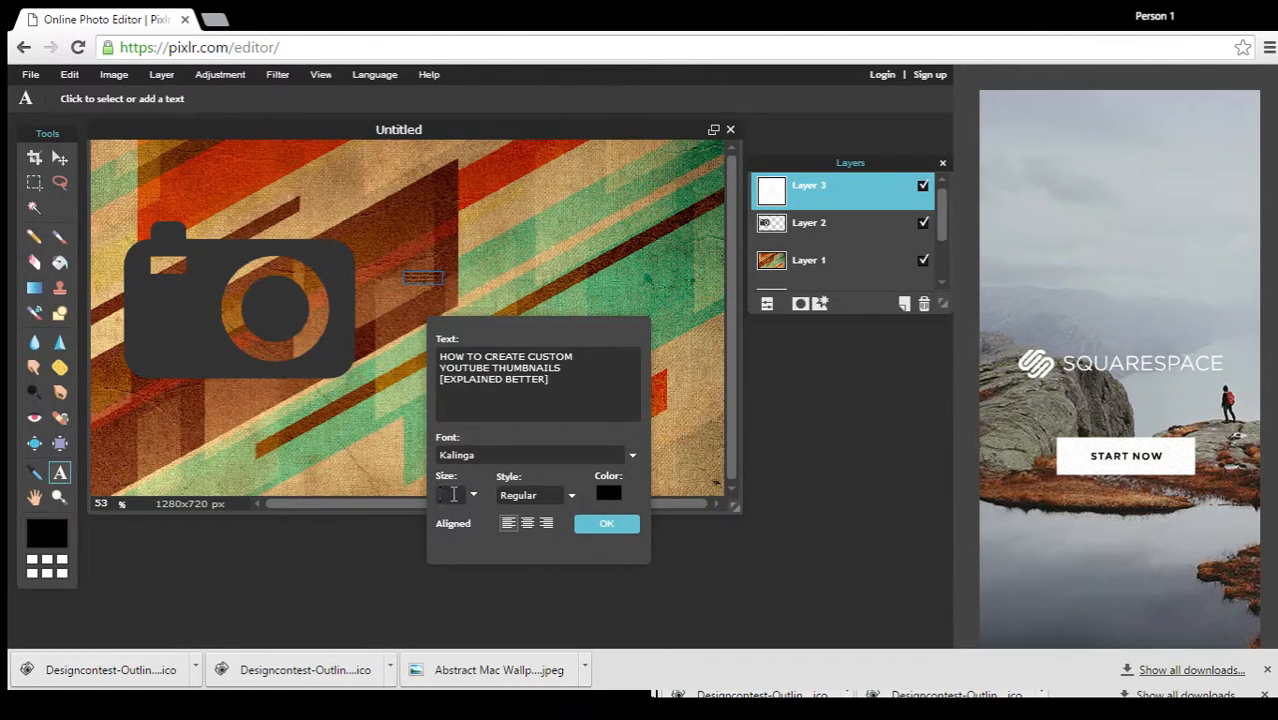
pyautogui.write('80')
pyautogui.press('BackSpace')
pyautogui.press('BackSpace')
pyautogui.write('80')
pyautogui.press('BackSpace')
pyautogui.press('BackSpace')
pyautogui.write('60')
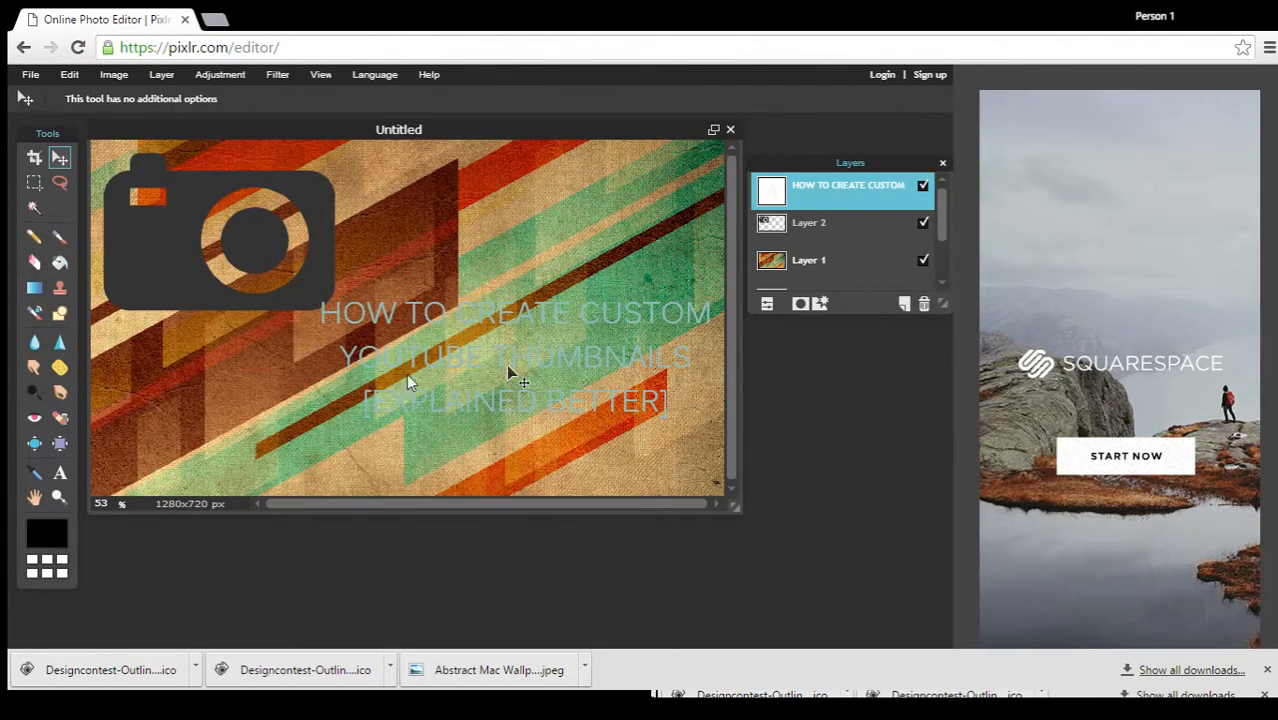
# Step: Nudge the title text down and to the left, and undo the recent changes back to before the title was added
pyautogui.moveTo(428, 365); pyautogui.dragTo(400, 392)
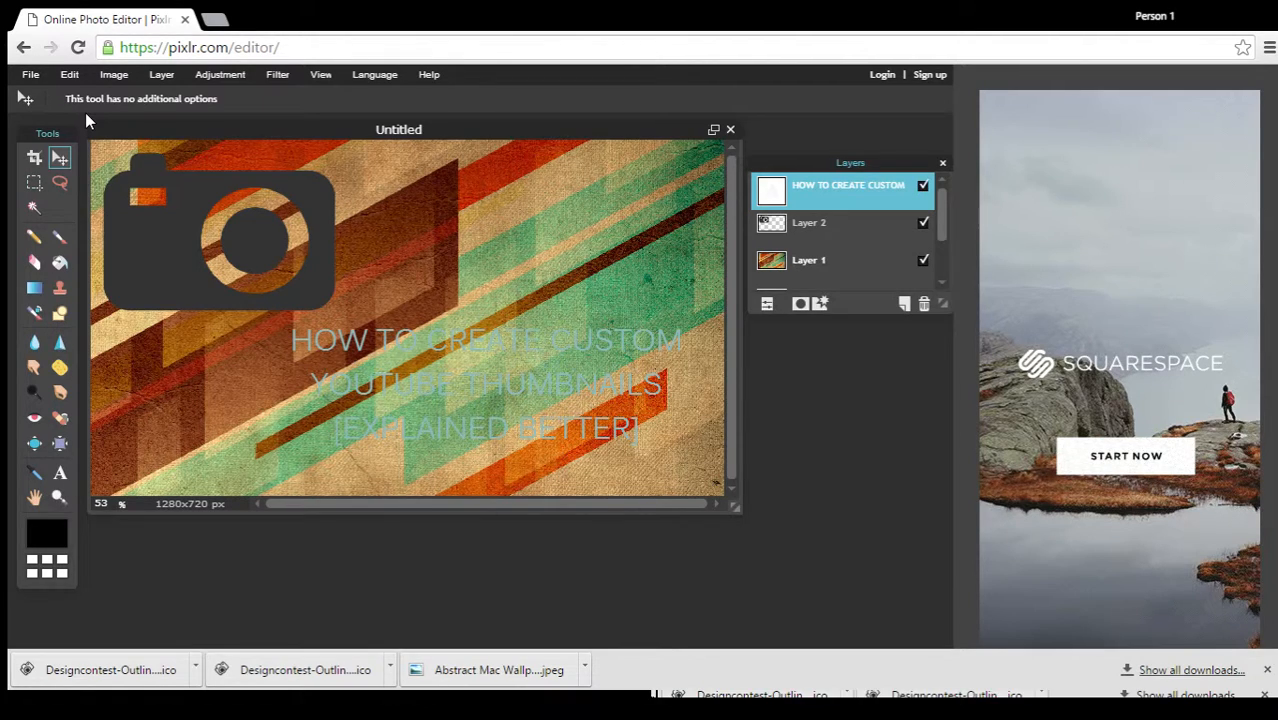
pyautogui.click(72, 75)
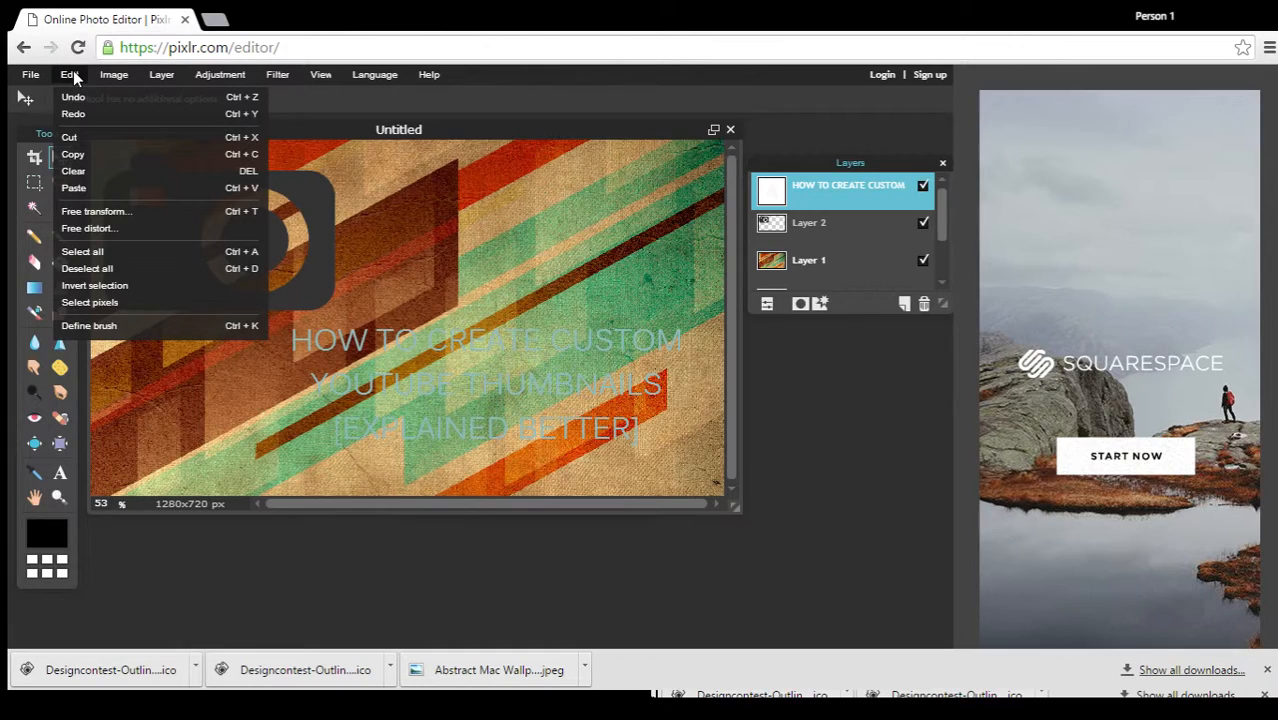
pyautogui.click(78, 97)
pyautogui.hotkey('ctrl', 'z')
pyautogui.hotkey('ctrl', 'z')
pyautogui.hotkey('ctrl', 'z')
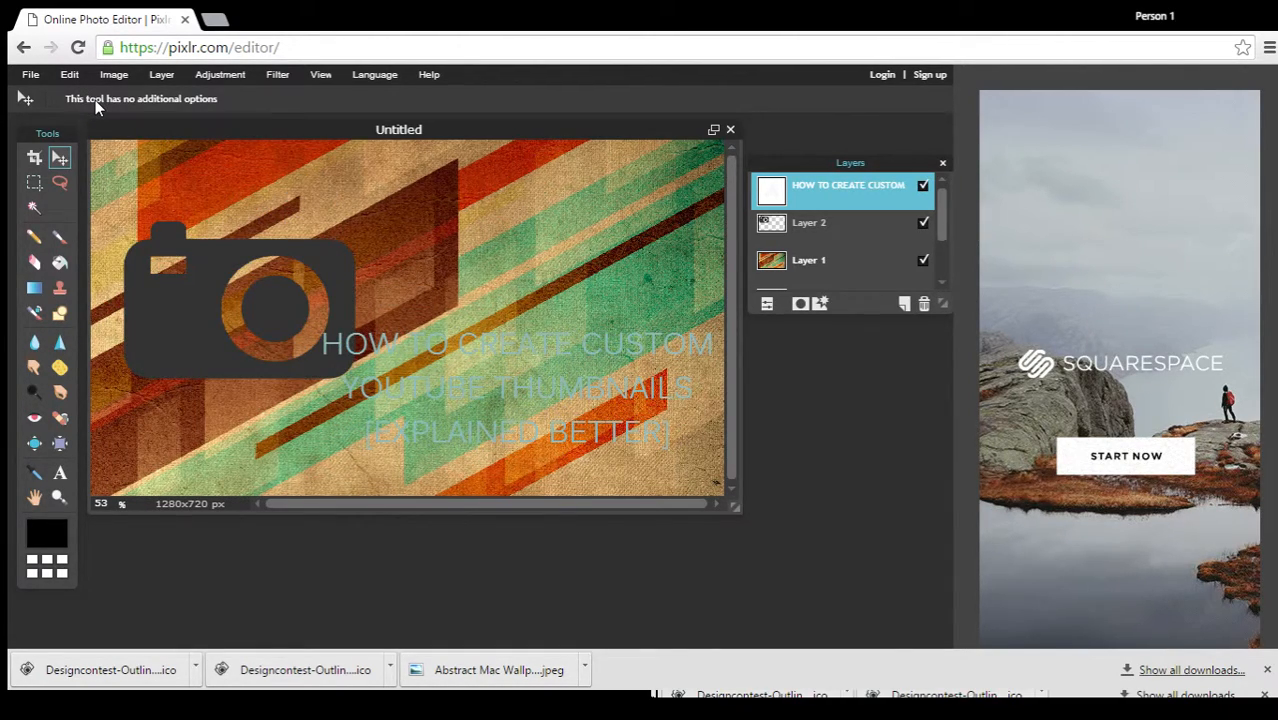
pyautogui.hotkey('ctrl', 'z')
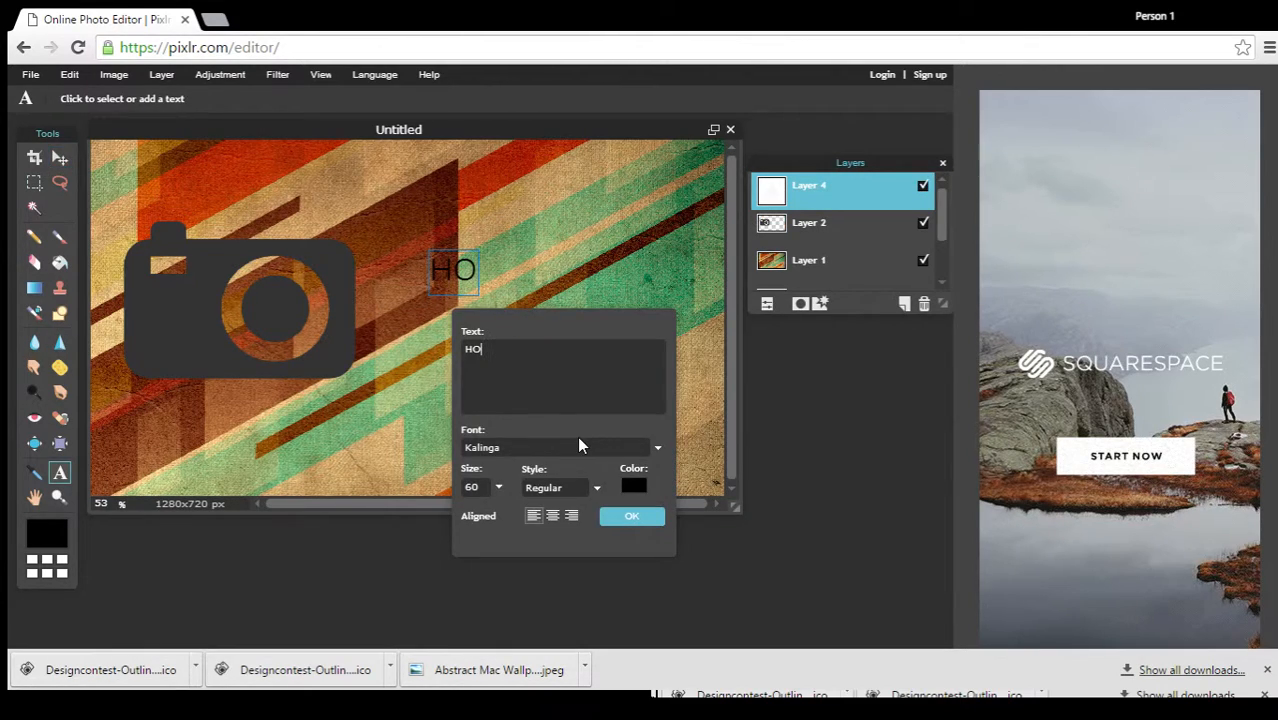
# Step: Enter the title text on four lines: "HOW TO CREATE", "CUSTOM YOUTUBE", "THUMBNAILS" and "[BETTER EXPLAINED]"
pyautogui.write('W TO CREAT')
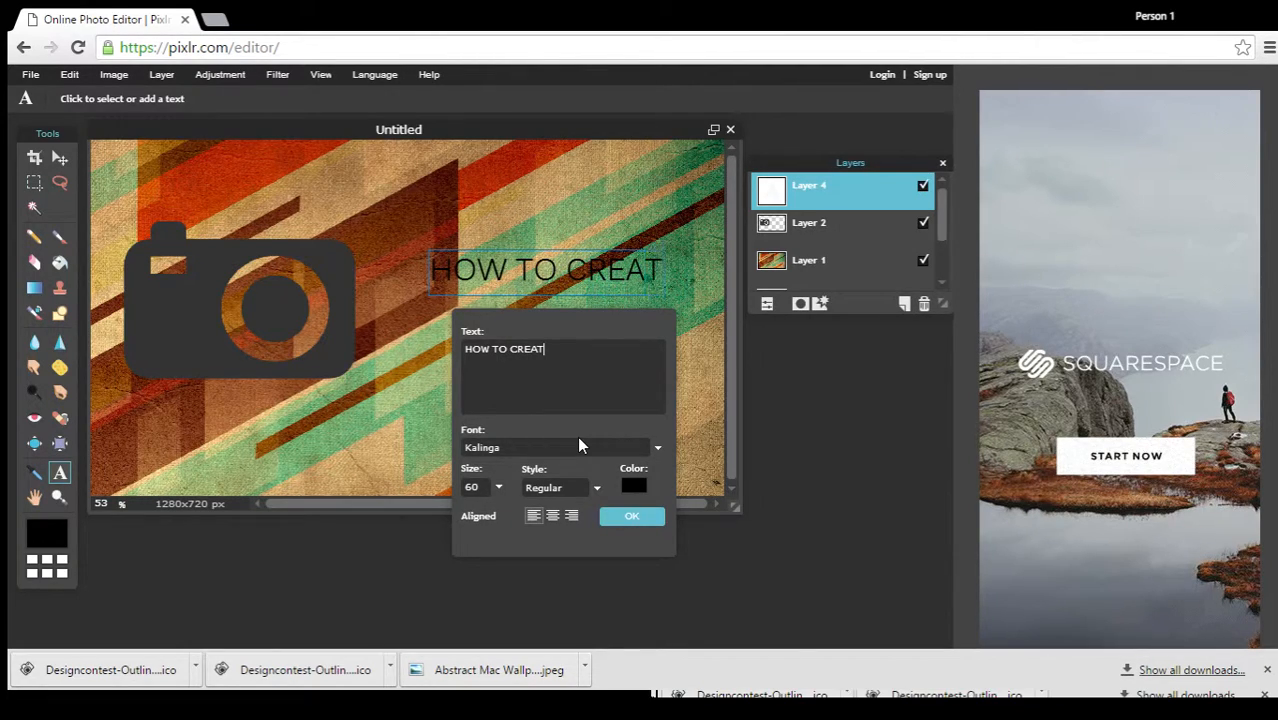
pyautogui.write('E')
pyautogui.press('Return')
pyautogui.write('CUSTOM YOU')
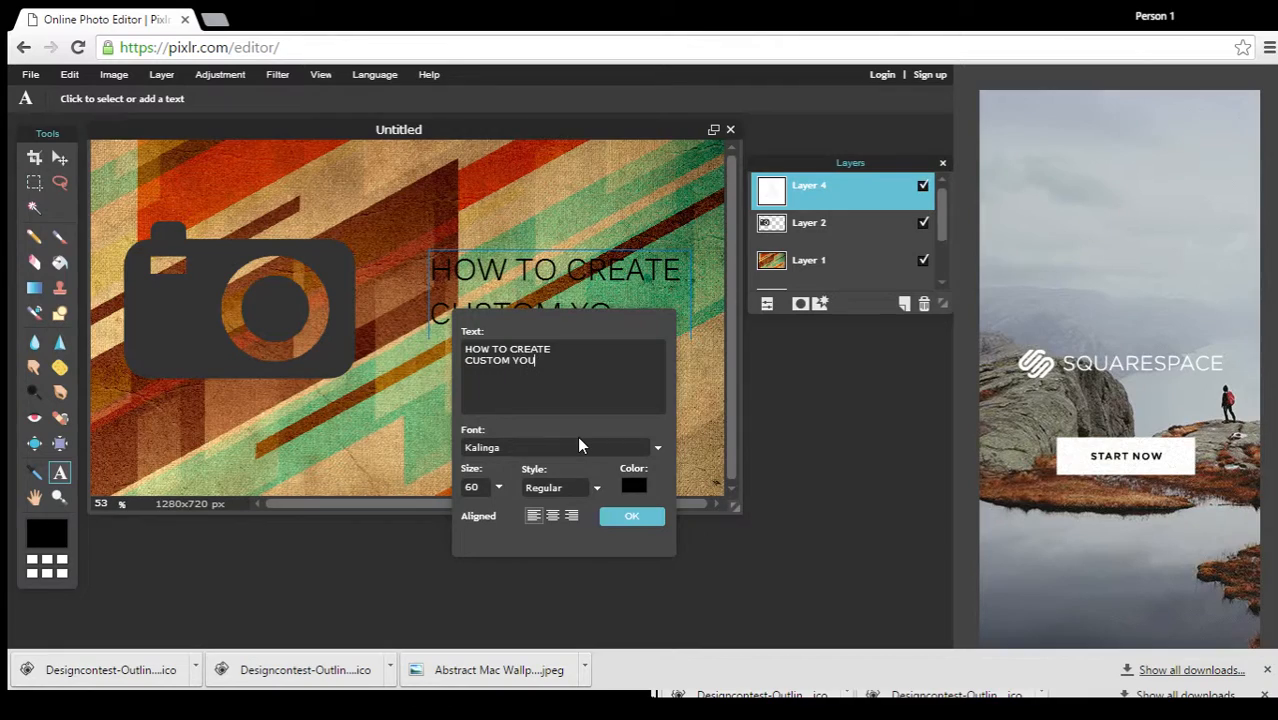
pyautogui.write('TUBE')
pyautogui.press('Return')
pyautogui.write('THUM')
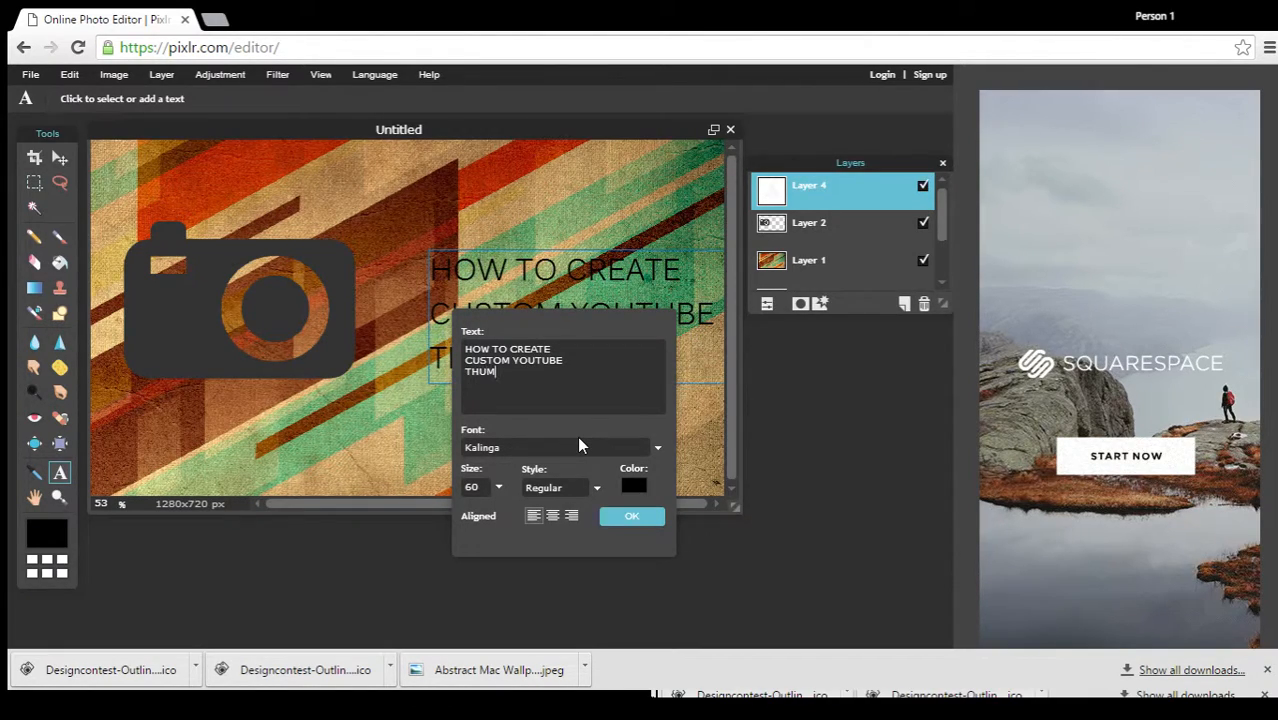
pyautogui.write('BNAILS')
pyautogui.press('Return')
pyautogui.write('[BETTE')
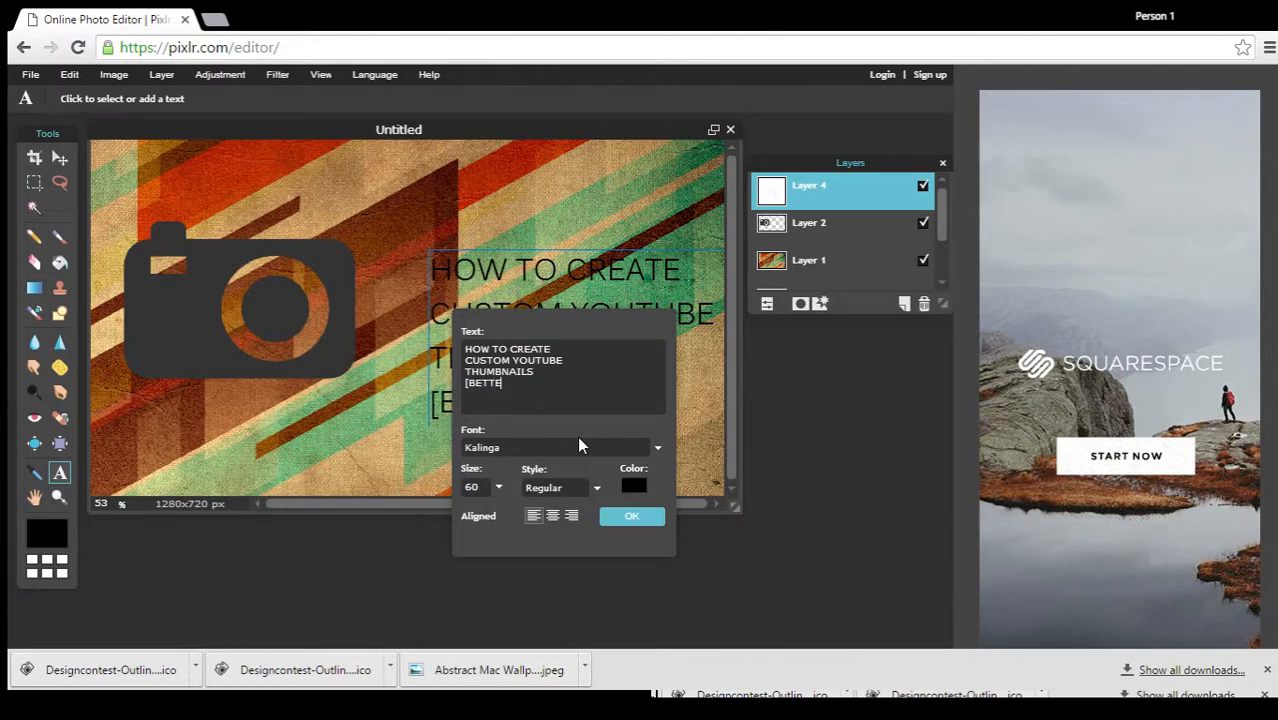
pyautogui.write('R EXPLAINED]')
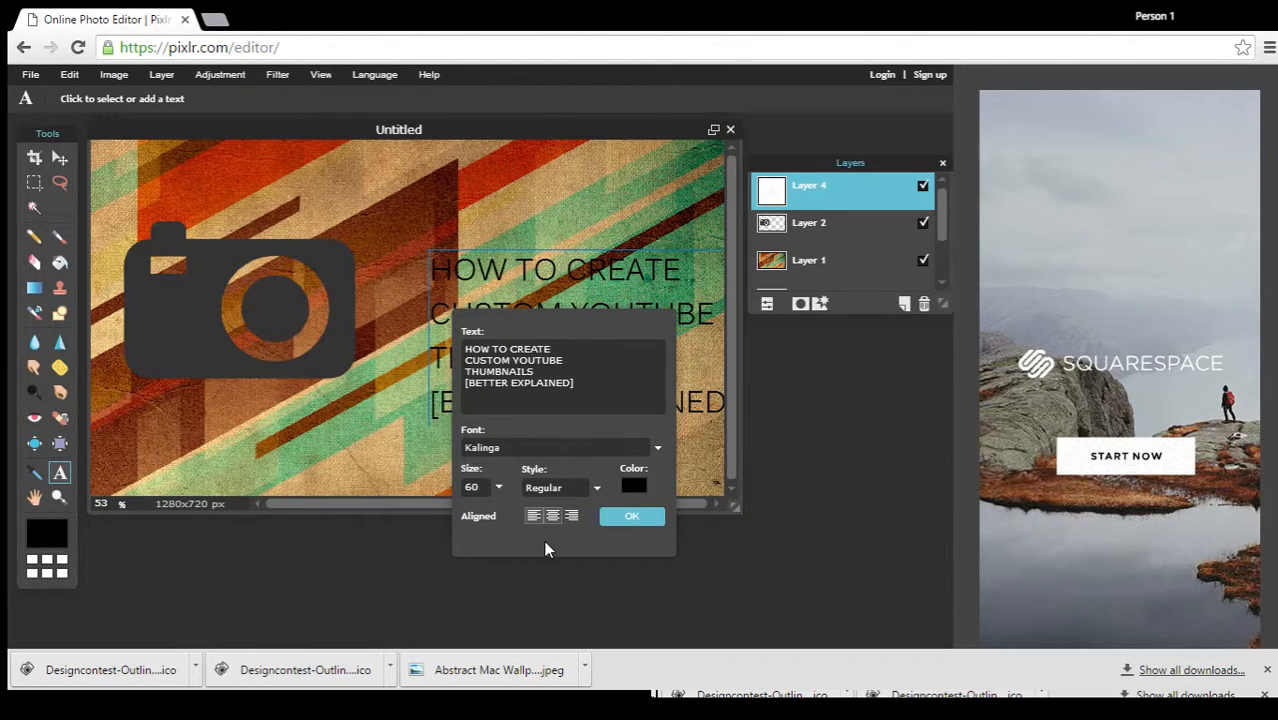
# Step: Center-align the four-line title text and set its size to 57
pyautogui.click(552, 515)
pyautogui.doubleClick(478, 487)
pyautogui.write('50')
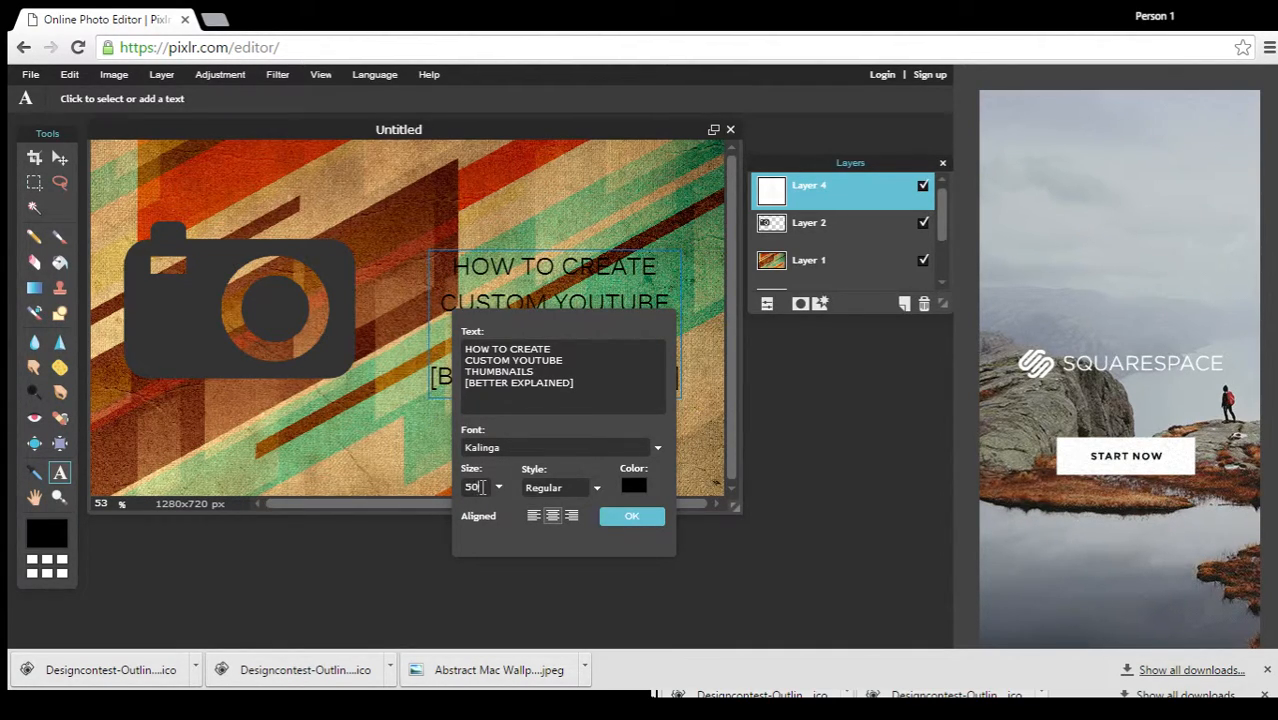
pyautogui.press('BackSpace')
pyautogui.write('7')
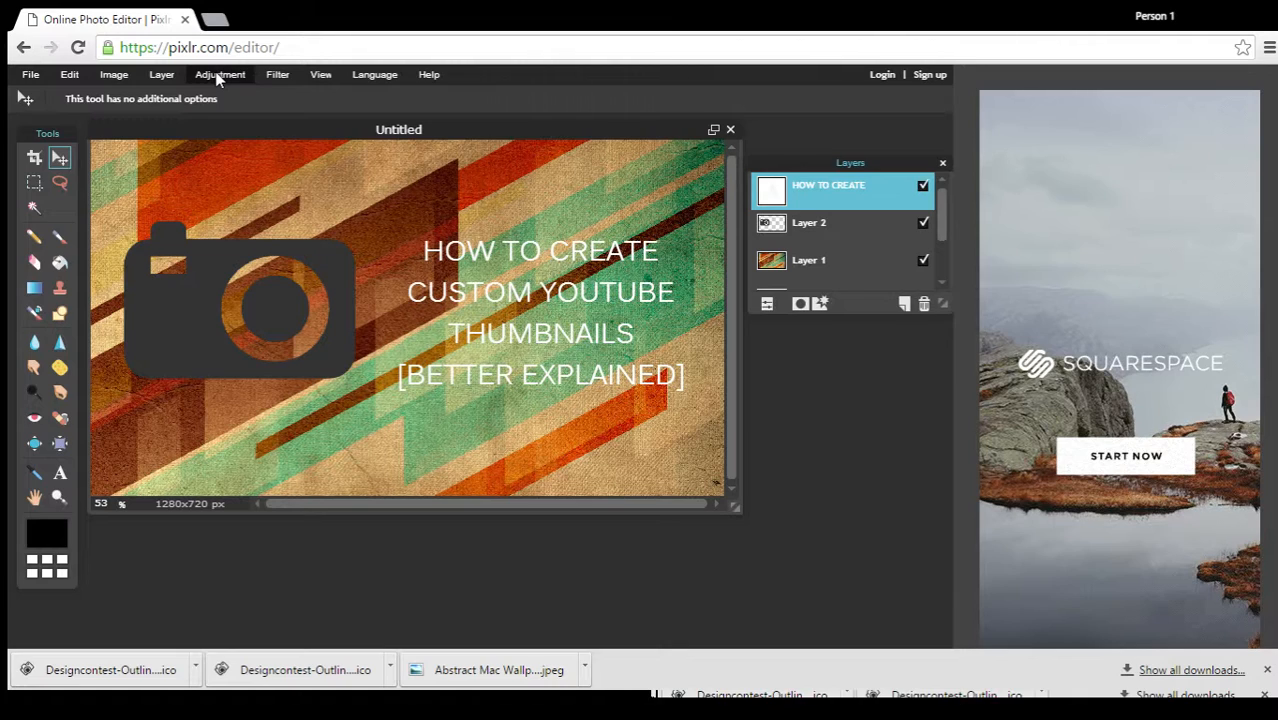
pyautogui.moveTo(868, 22); pyautogui.dragTo(967, 18)
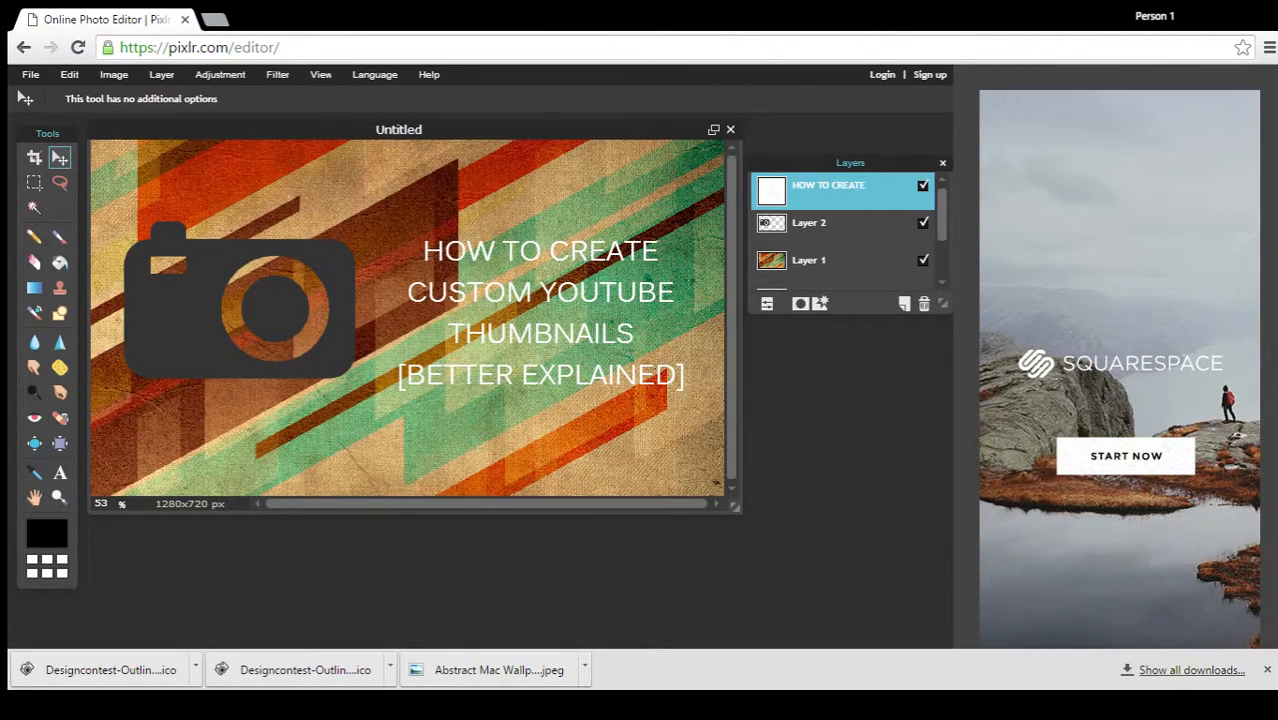